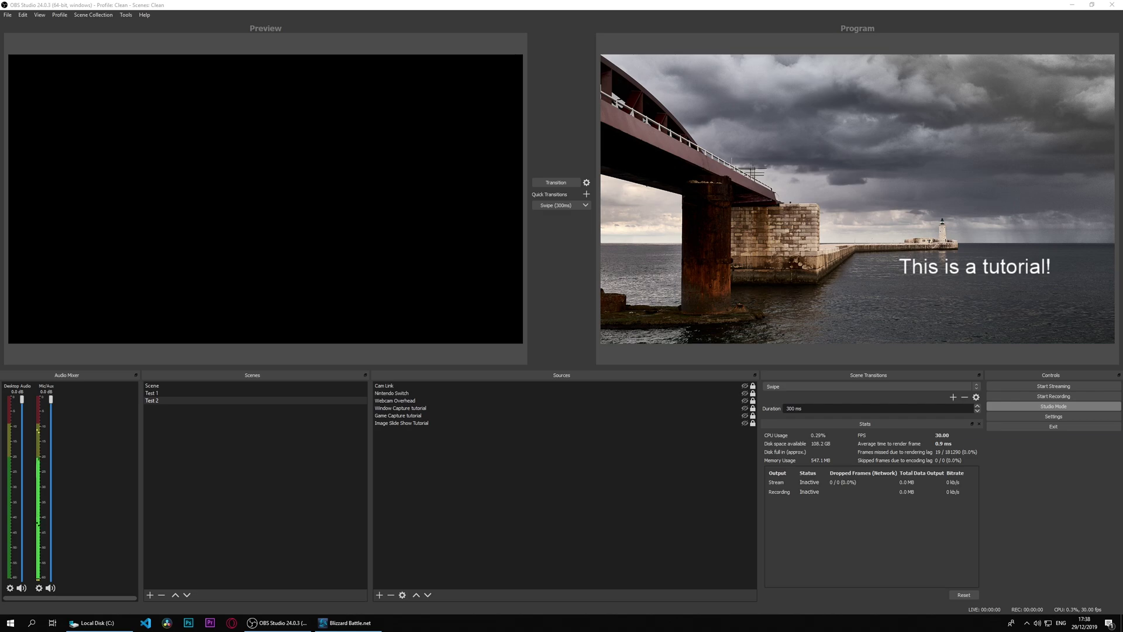
# - Add a Media Source named 'Media Source tutorial' to the Test 2 scene's sources
pyautogui.rightClick(472, 461)
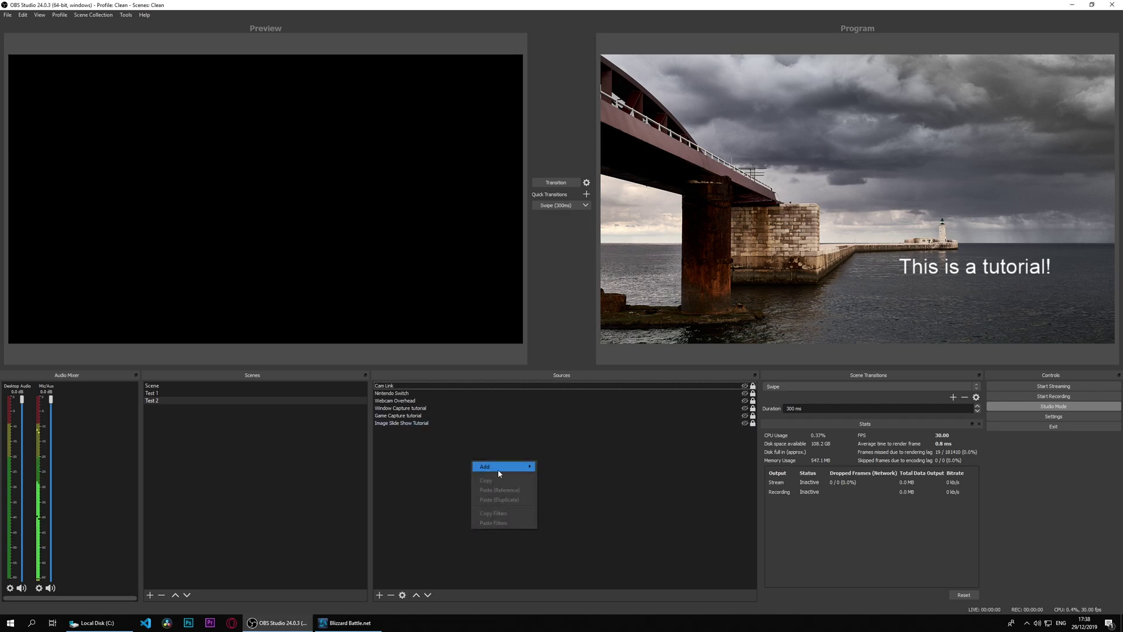
pyautogui.moveTo(497, 468)
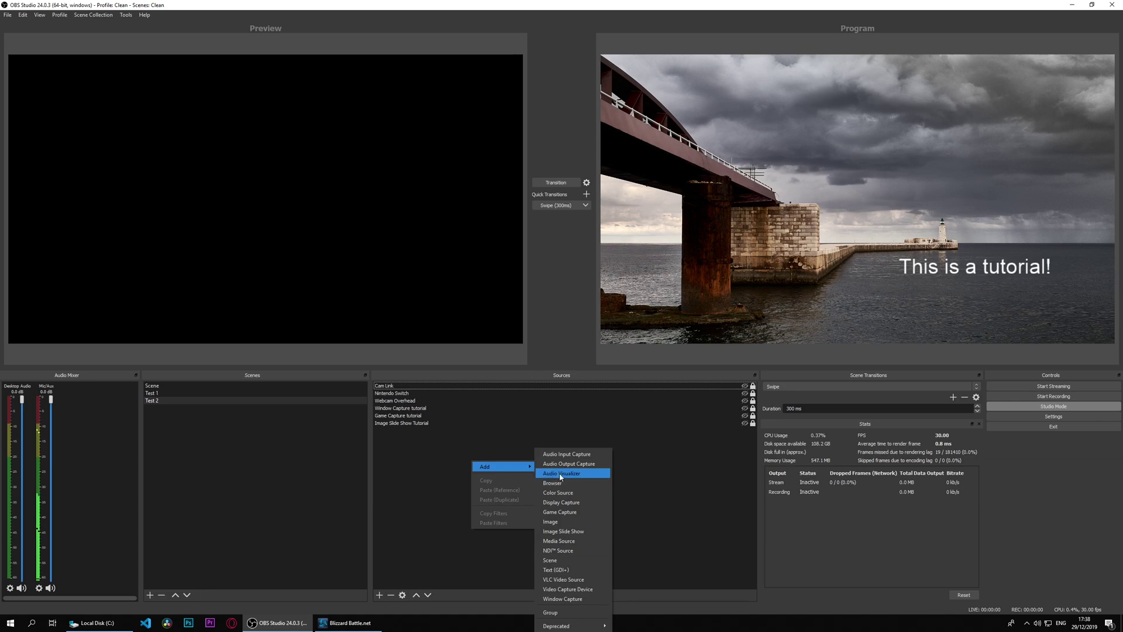
pyautogui.click(585, 542)
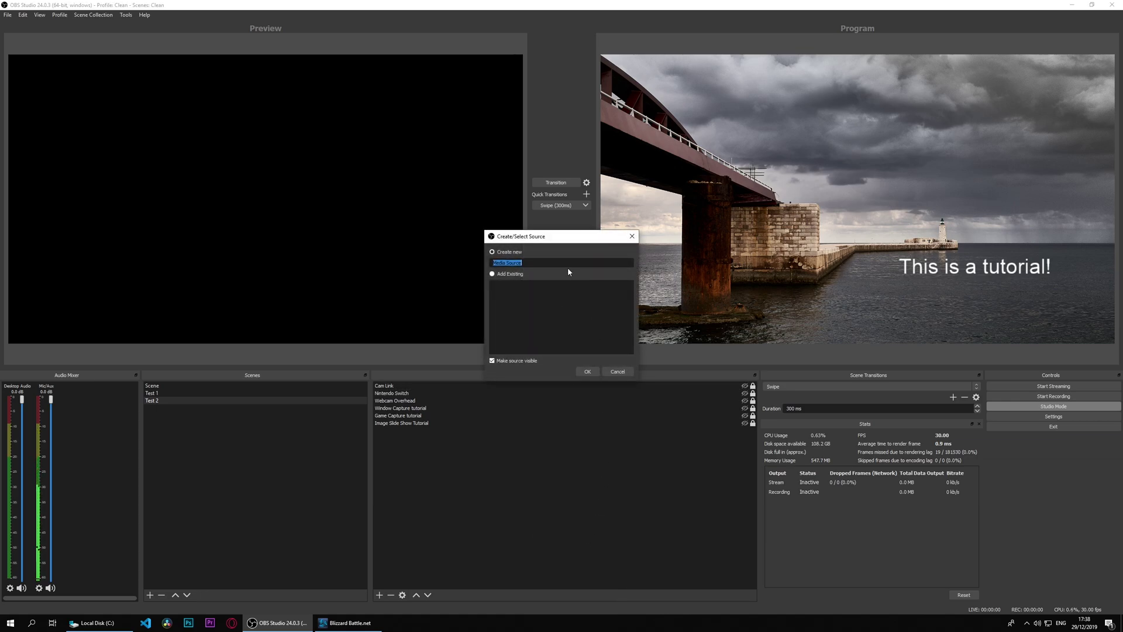
pyautogui.click(571, 265)
pyautogui.press('Return')
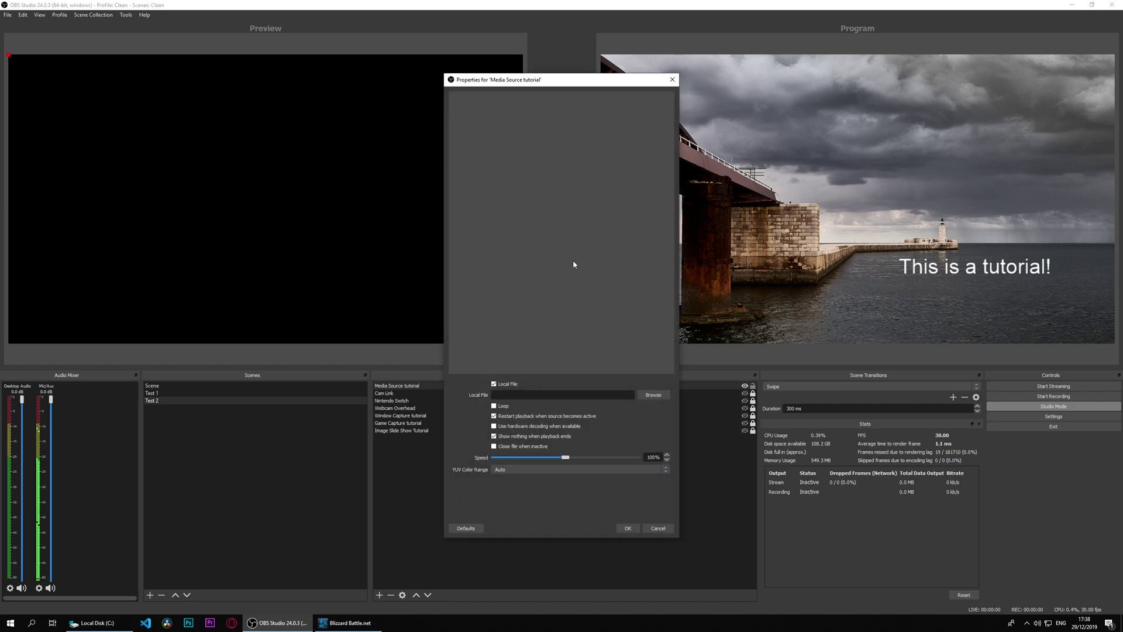
# - Set the local file to C:/Twitch/Videos/Promo.mp4, then browse into the Overlay/Backgrounds folder
pyautogui.click(645, 400)
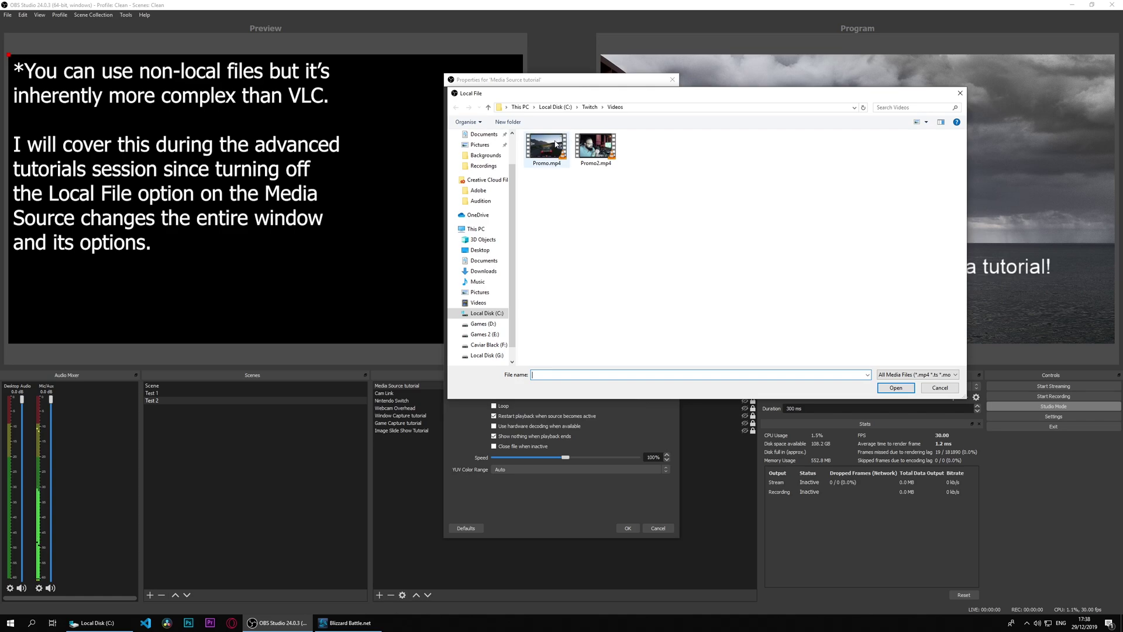
pyautogui.doubleClick(556, 144)
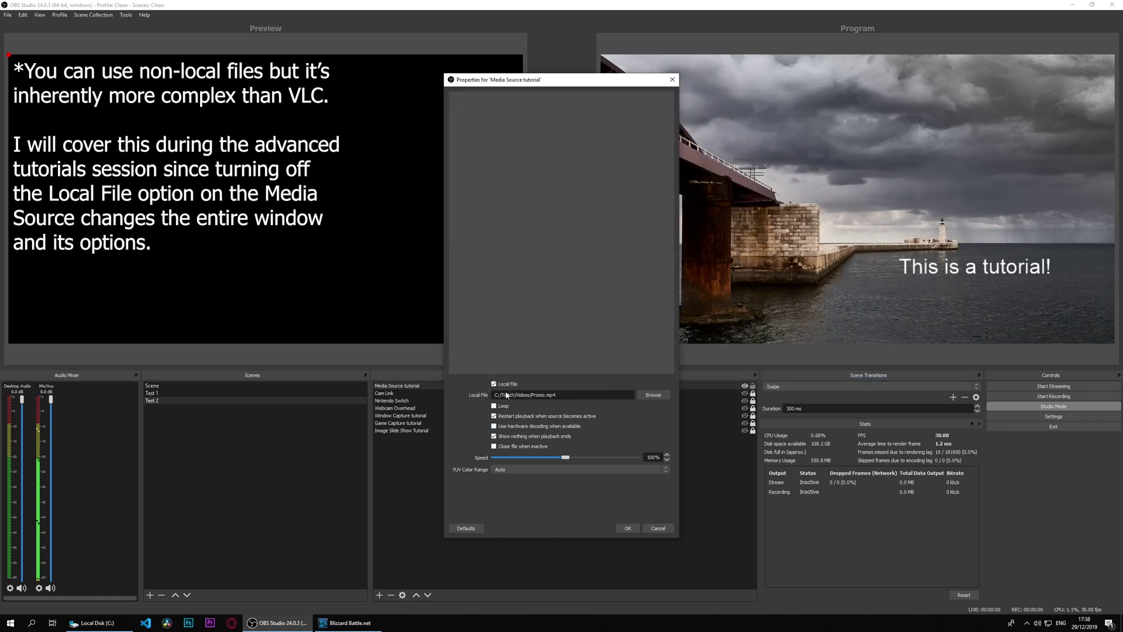
pyautogui.click(653, 395)
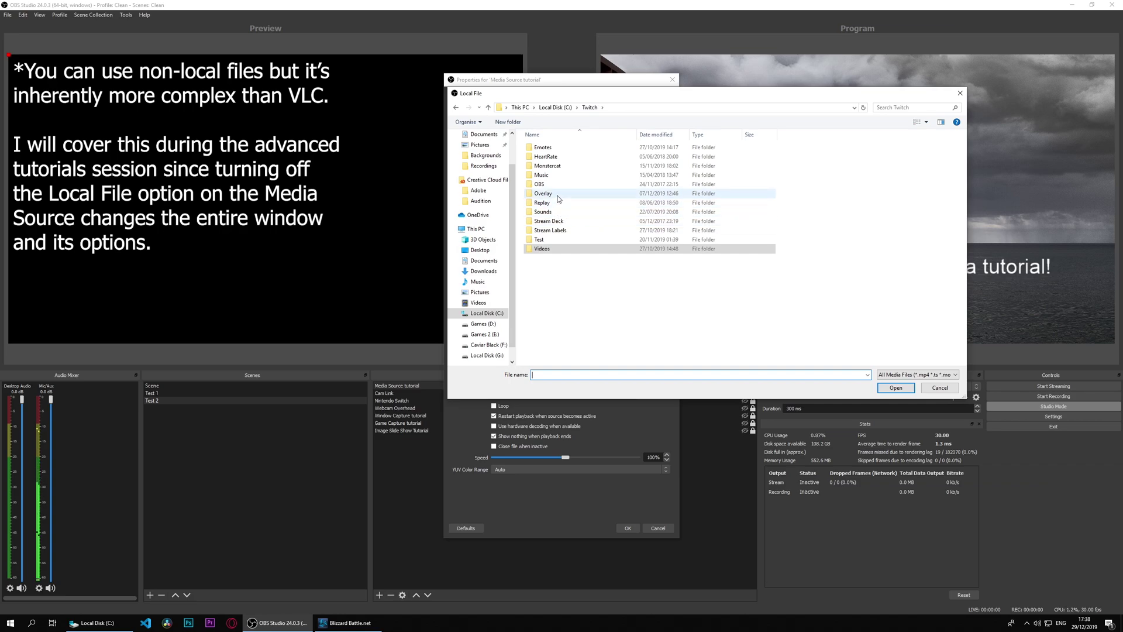
pyautogui.doubleClick(559, 194)
pyautogui.doubleClick(872, 193)
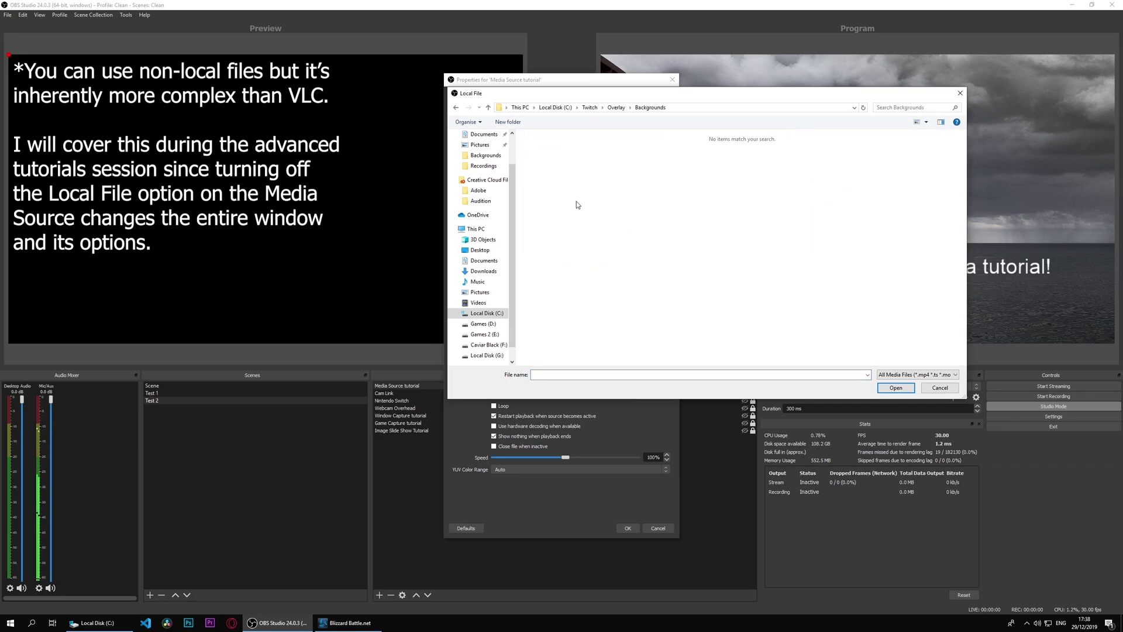
# - Review the file-type filters, keeping All Media Files, and return to the Twitch folder
pyautogui.click(919, 375)
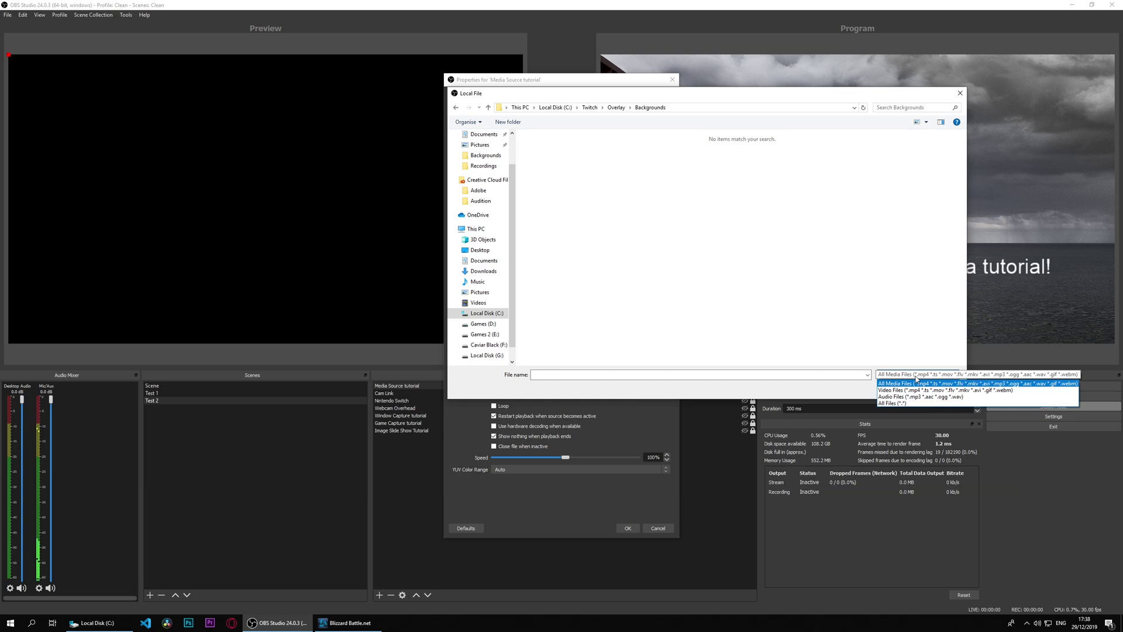
pyautogui.click(870, 291)
pyautogui.click(917, 377)
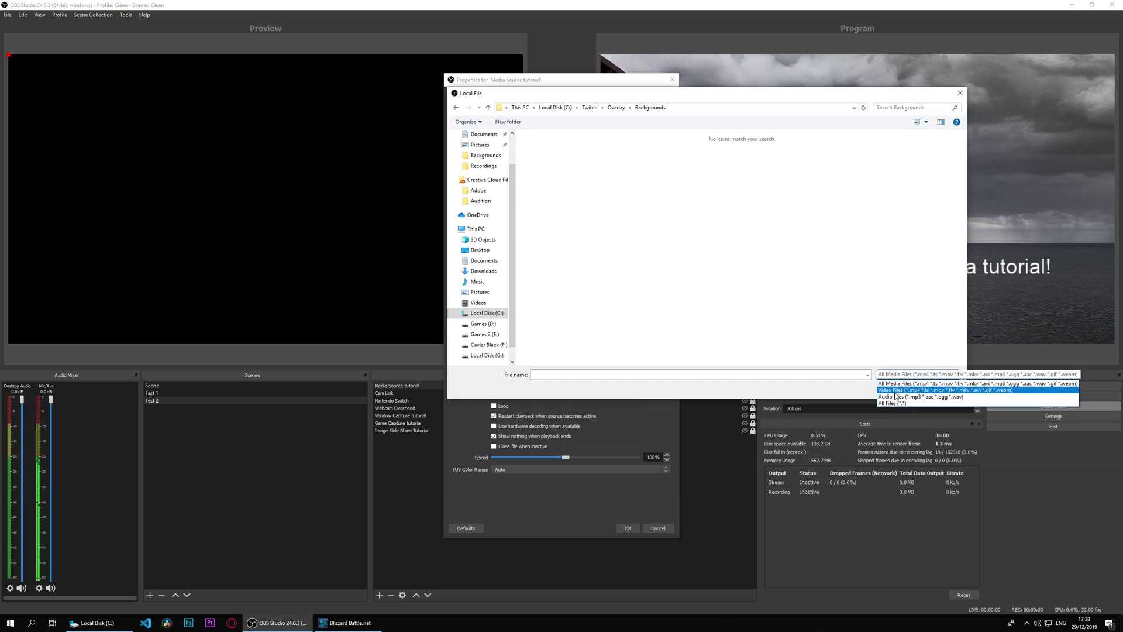
pyautogui.click(678, 257)
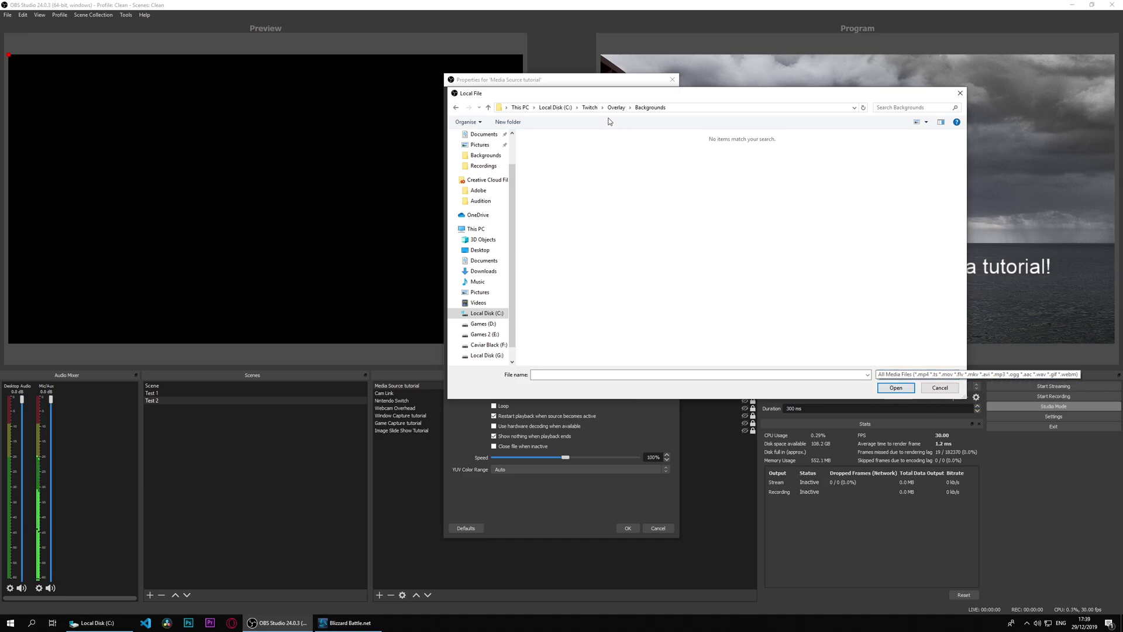
pyautogui.press('BackSpace')
pyautogui.press('BackSpace')
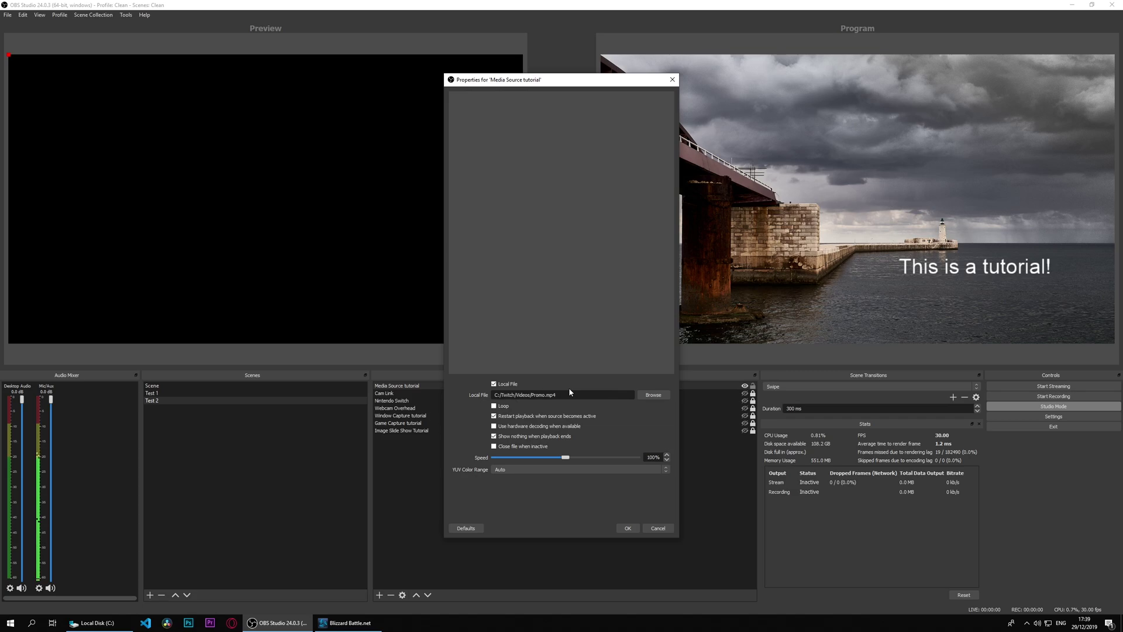
# - Enable Loop and 'Close file when inactive', keep YUV Color Range on Auto, and apply
pyautogui.click(502, 408)
pyautogui.click(518, 446)
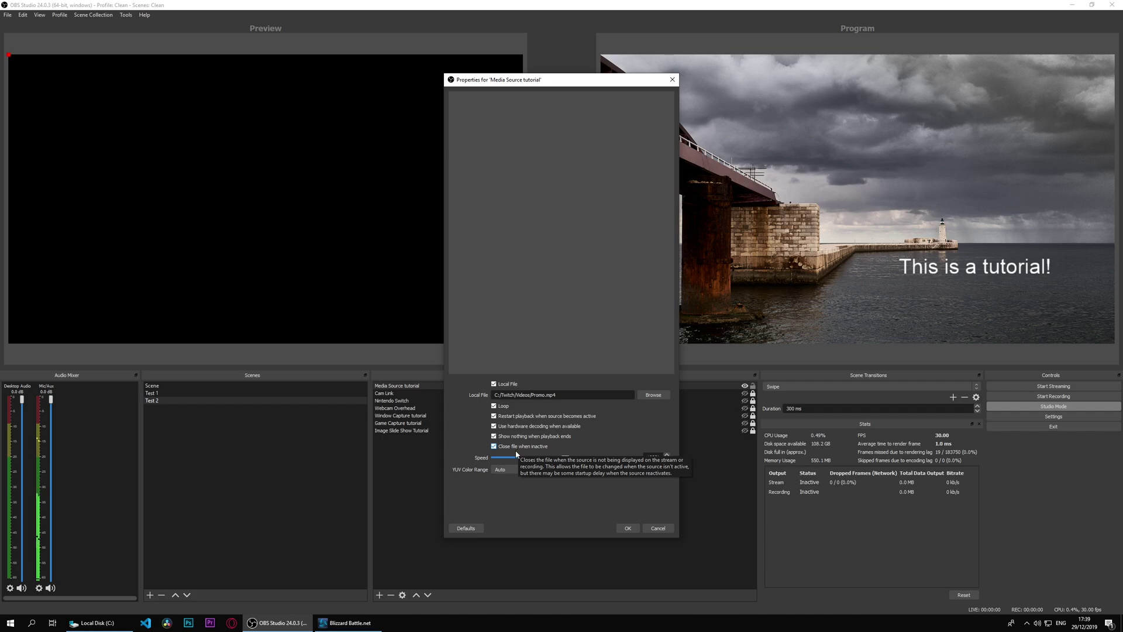
pyautogui.click(589, 470)
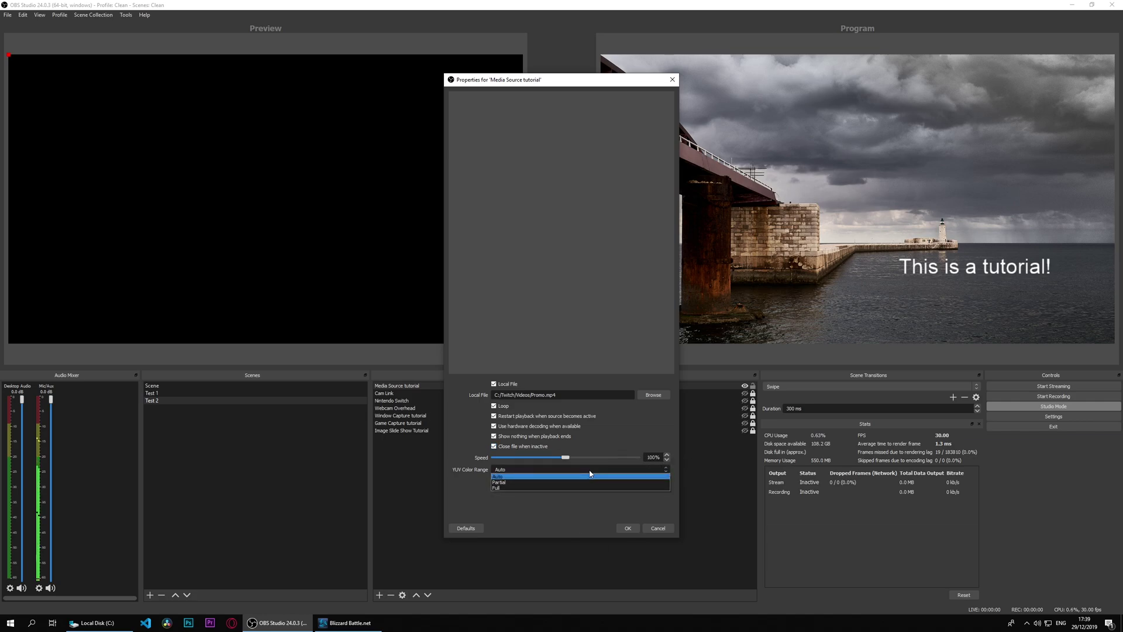
pyautogui.click(533, 475)
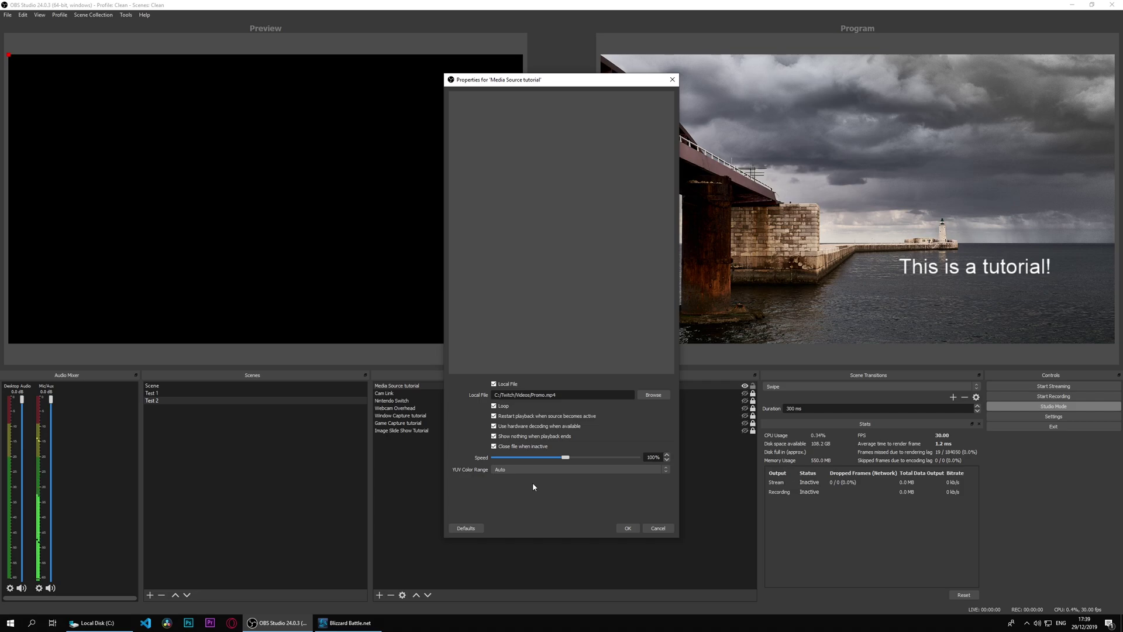
pyautogui.click(624, 527)
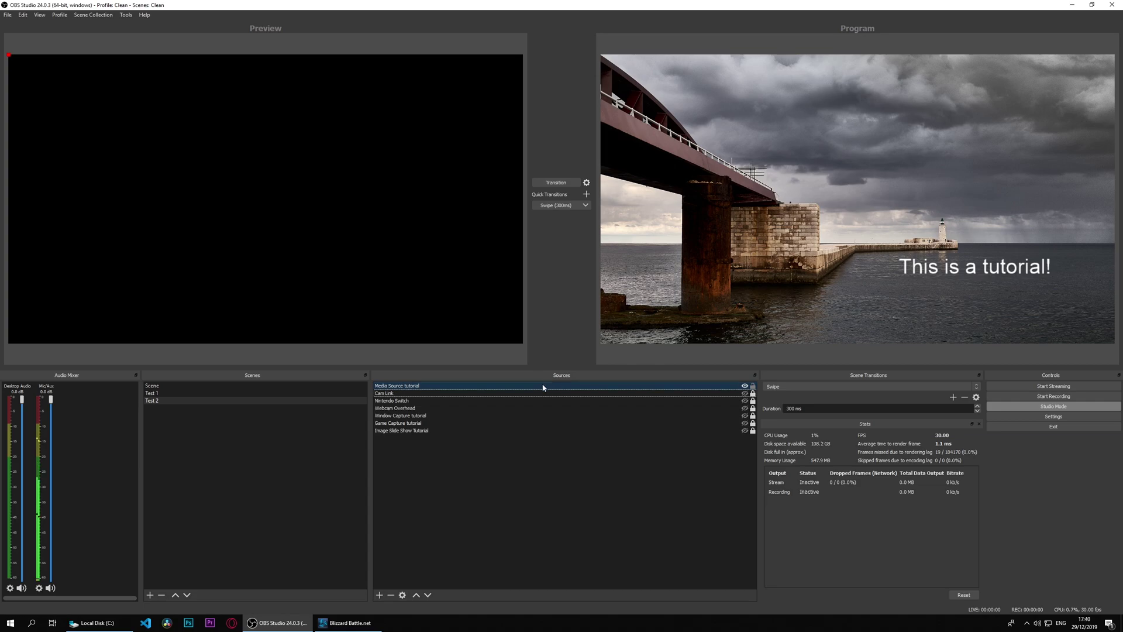
# - Send Test 2 live to Program and briefly select, then deselect, the Tutorial Text source
pyautogui.click(553, 205)
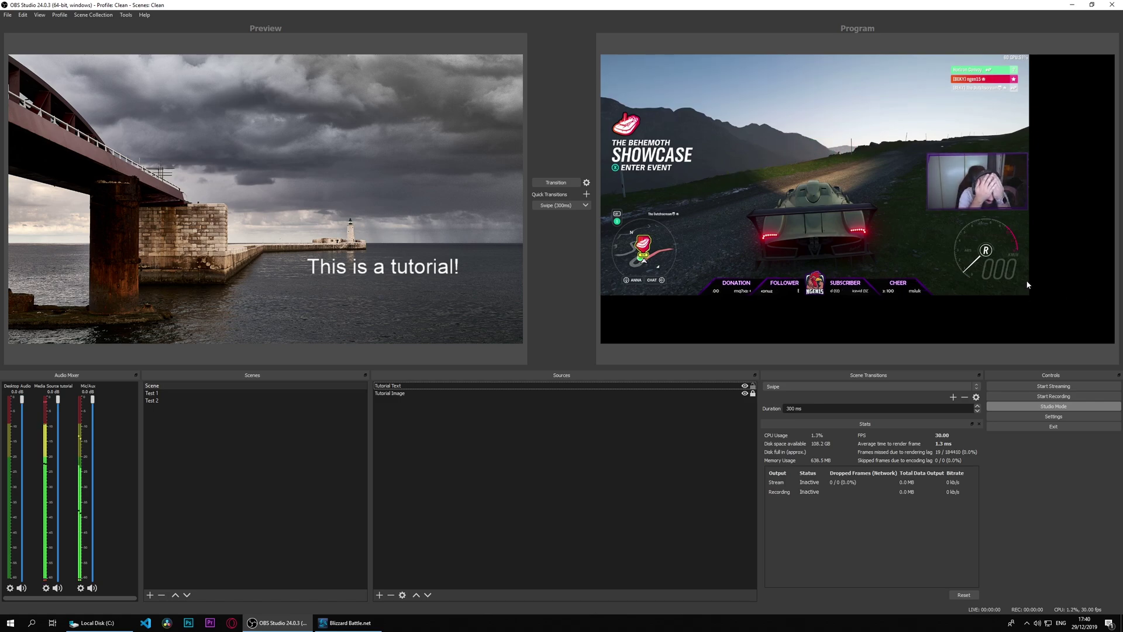
pyautogui.click(739, 387)
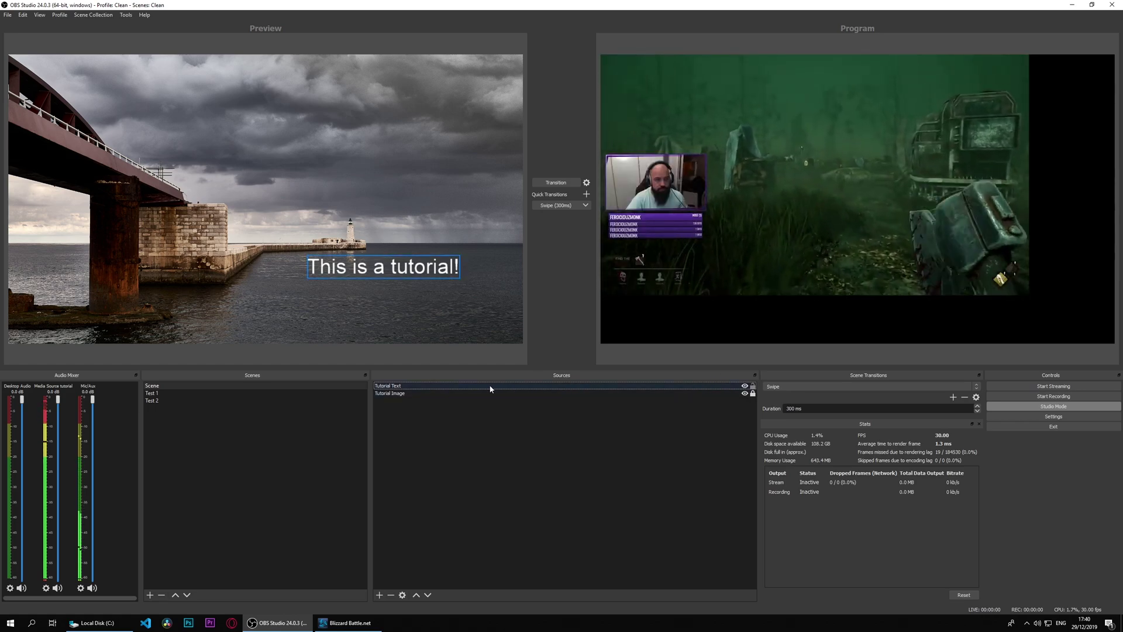
pyautogui.click(256, 385)
# - Stretch the Test 2 gameplay video to fill the whole canvas and send it live
pyautogui.click(186, 393)
pyautogui.click(186, 401)
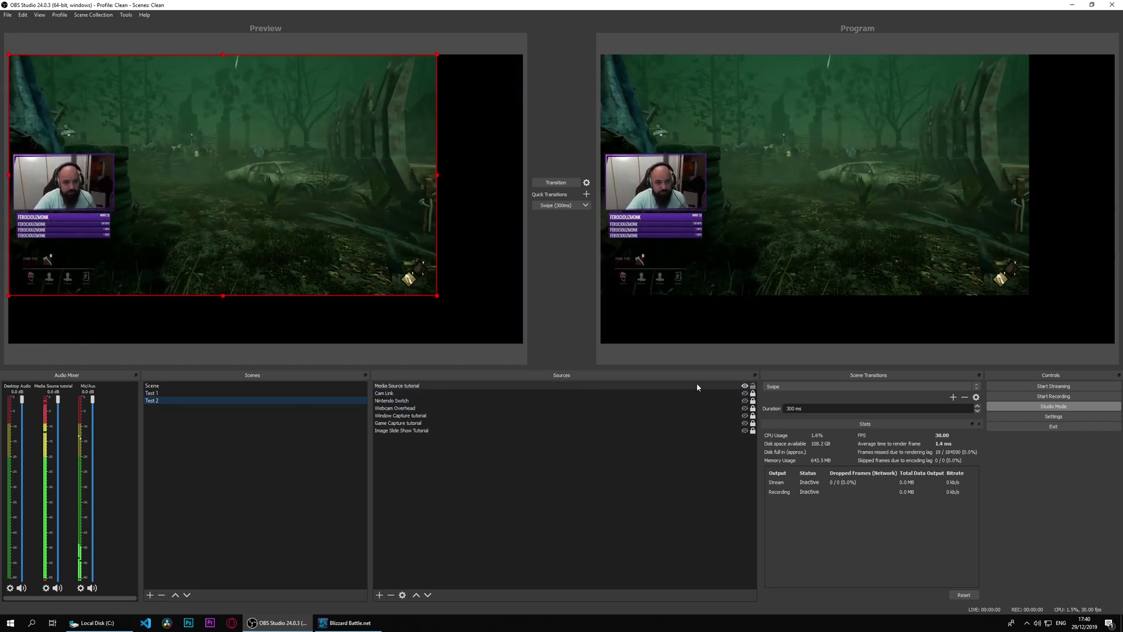
pyautogui.moveTo(437, 295); pyautogui.dragTo(526, 326)
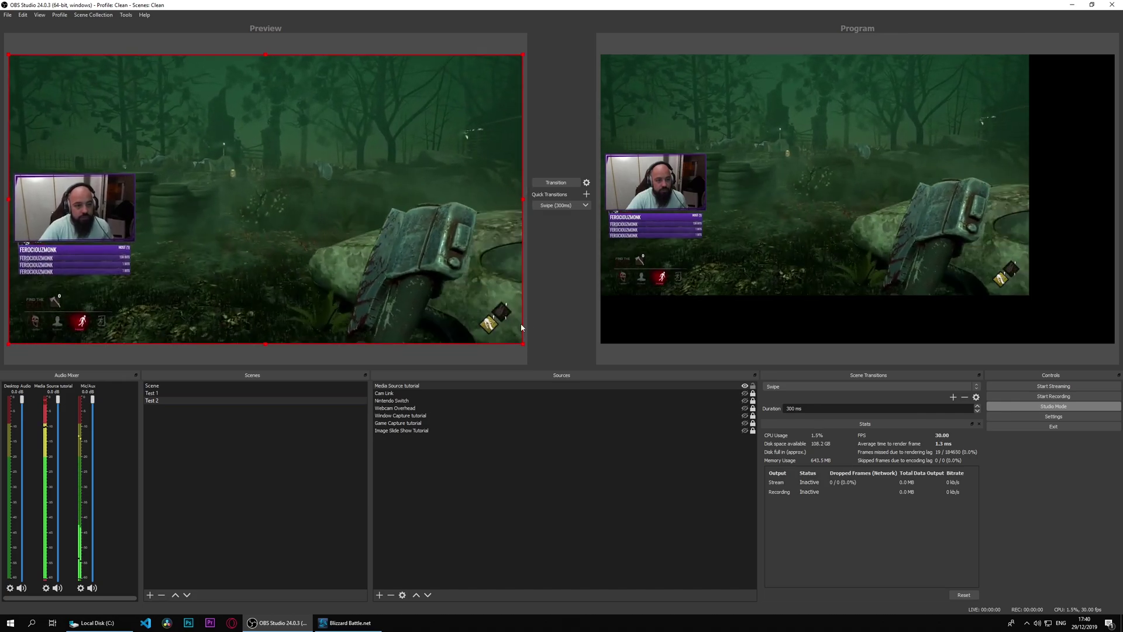
pyautogui.click(554, 206)
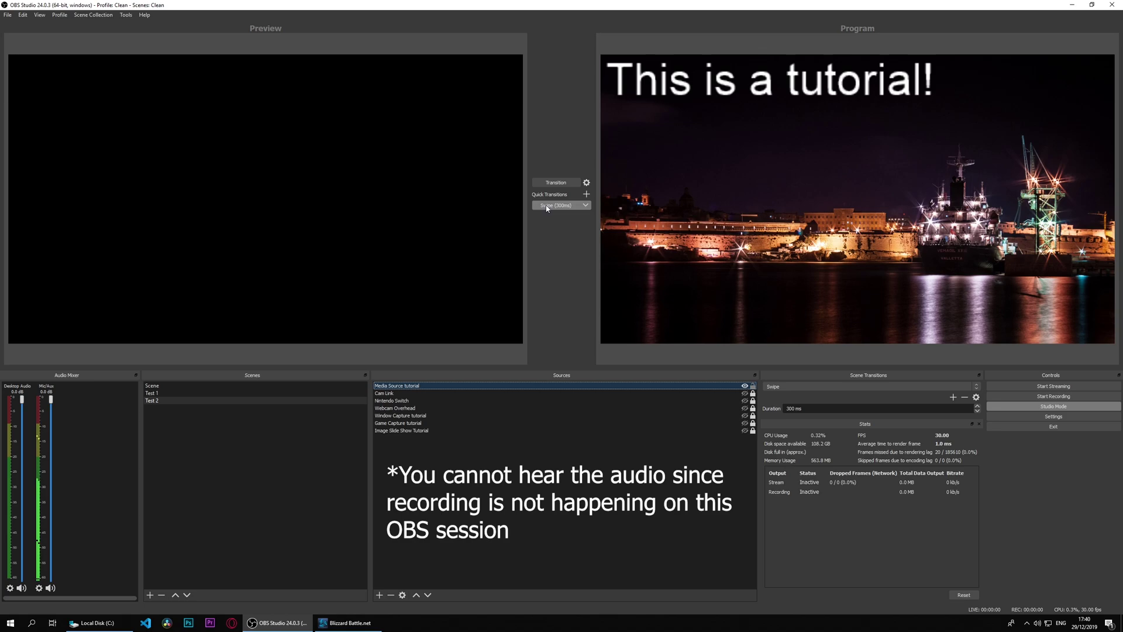
# - Send the game scene live, lower the media source volume to -57.5 dB, and mute it
pyautogui.click(555, 182)
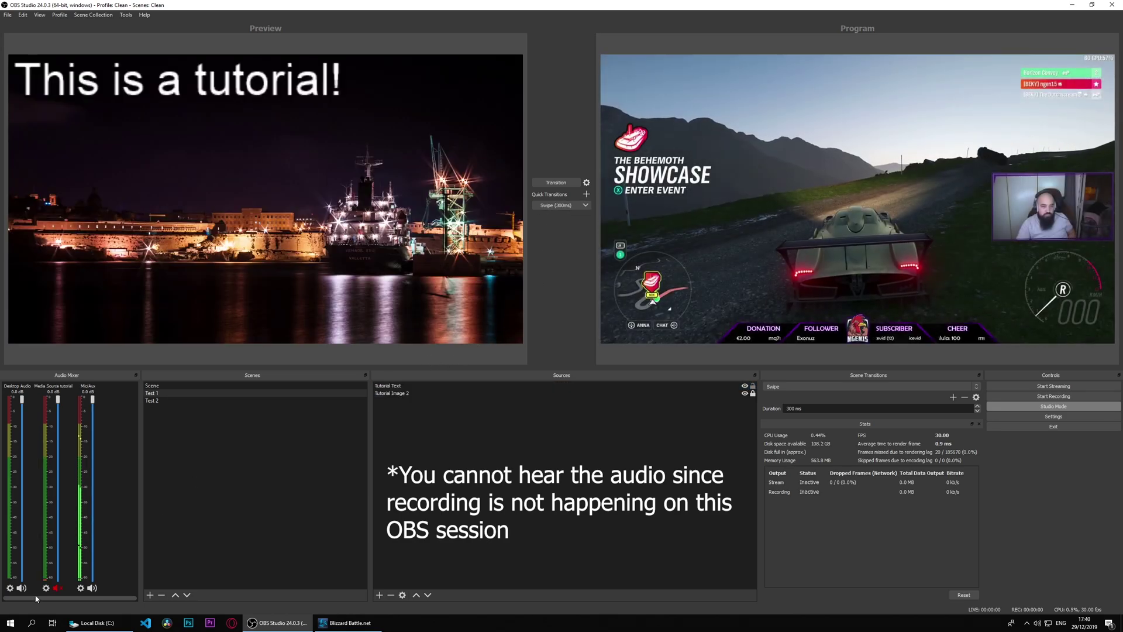
pyautogui.moveTo(58, 400); pyautogui.dragTo(60, 539)
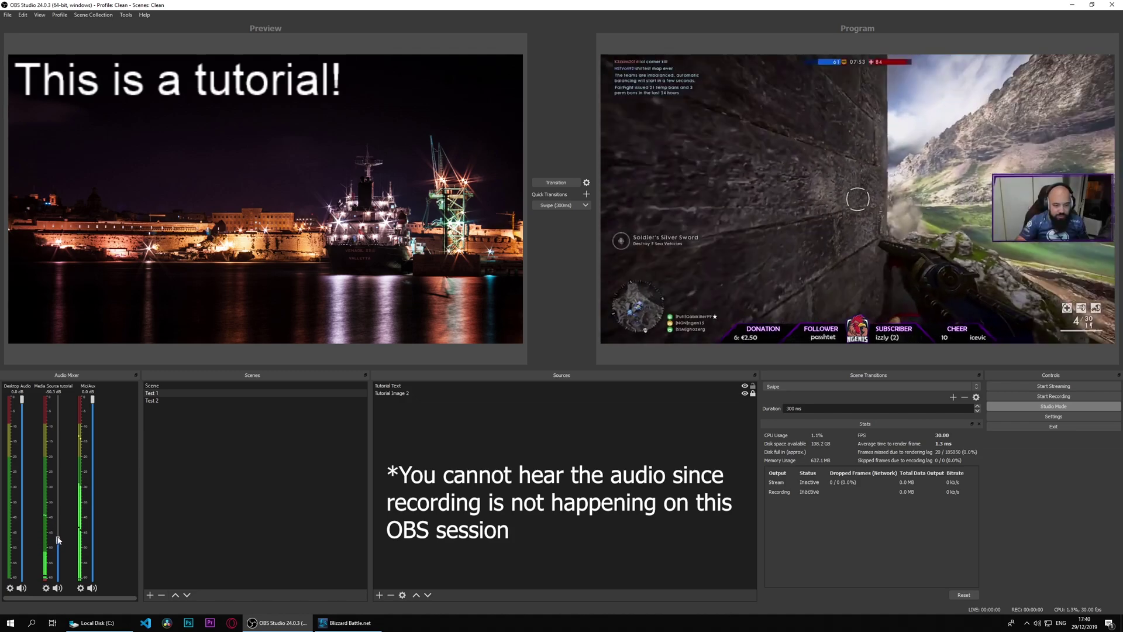
pyautogui.click(58, 588)
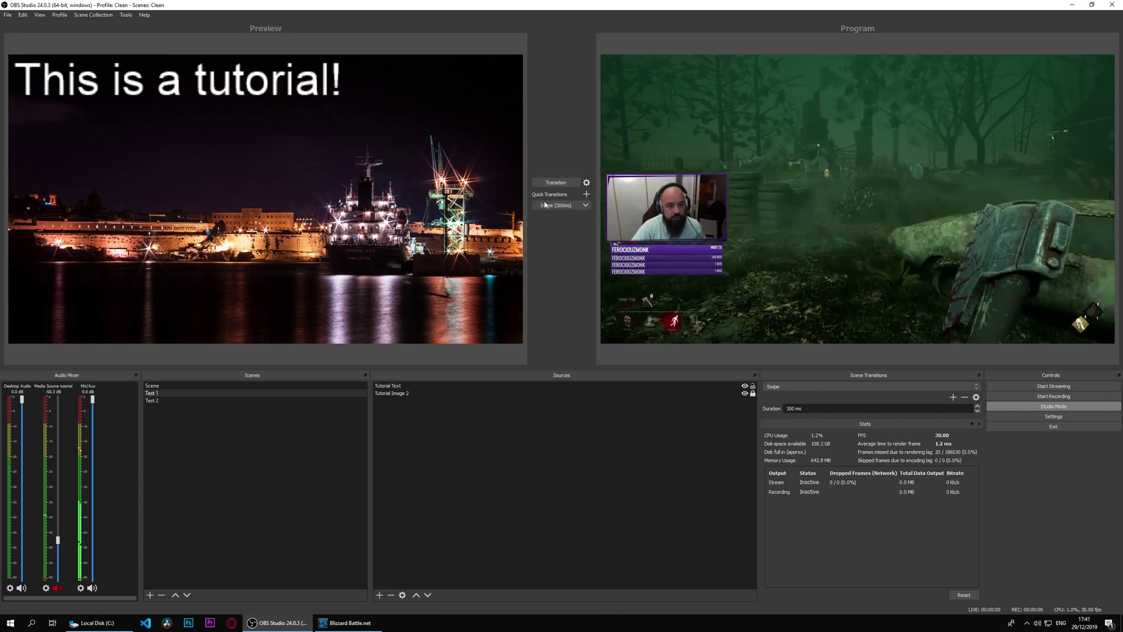
# - Shrink the Test 2 video to about 75%, restore it to full canvas, and send it live
pyautogui.click(296, 401)
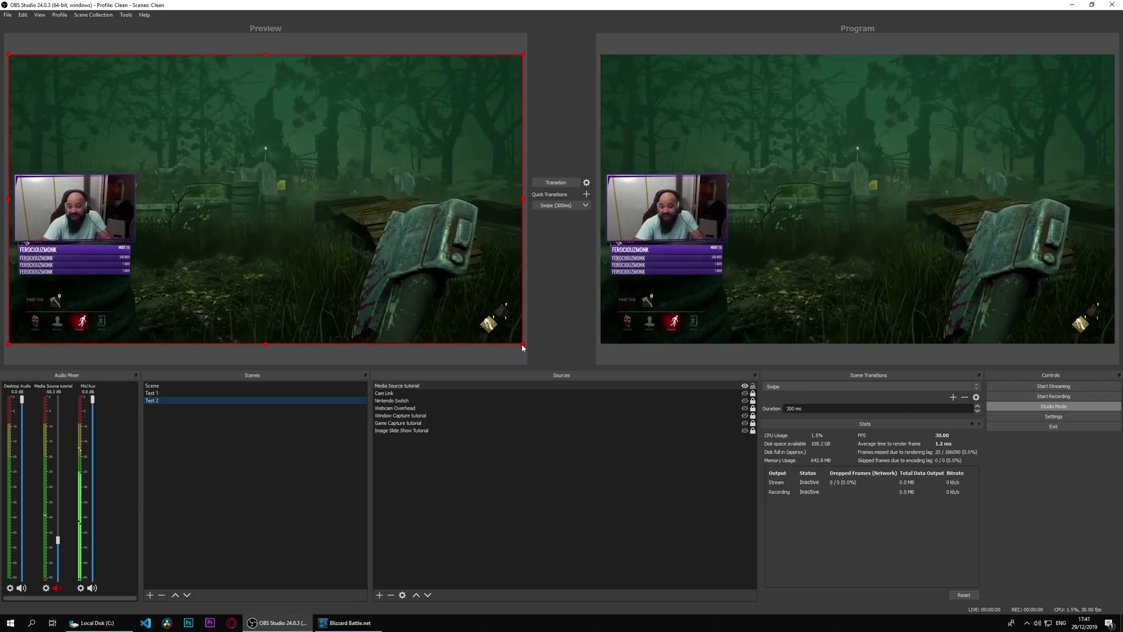
pyautogui.moveTo(522, 343); pyautogui.dragTo(480, 319)
pyautogui.moveTo(466, 273); pyautogui.dragTo(502, 343)
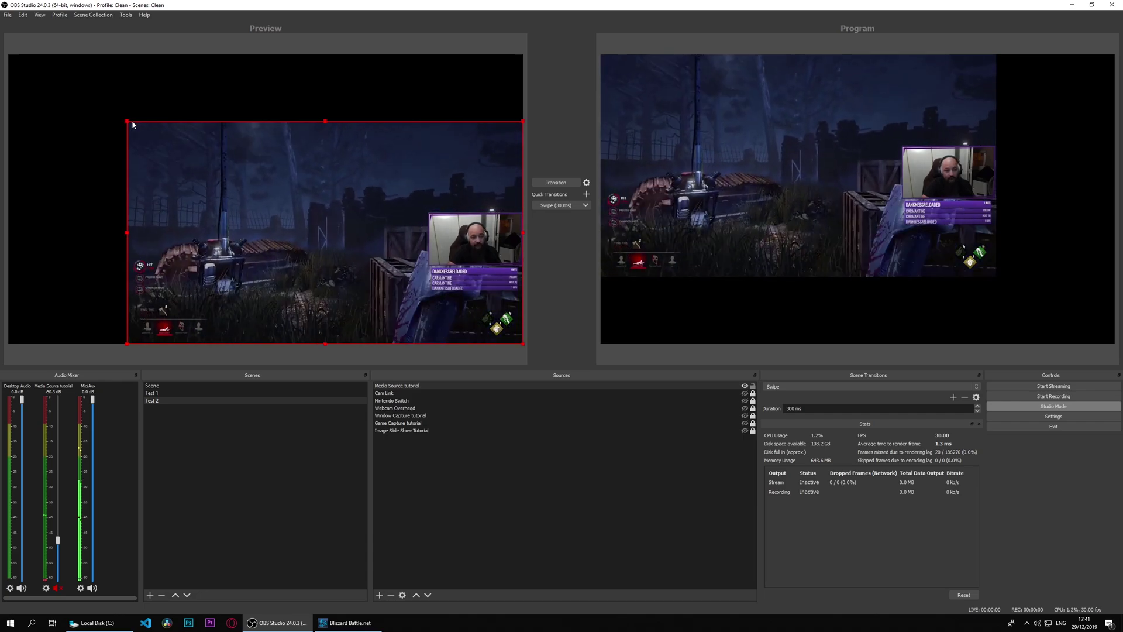
pyautogui.moveTo(126, 120); pyautogui.dragTo(24, 58)
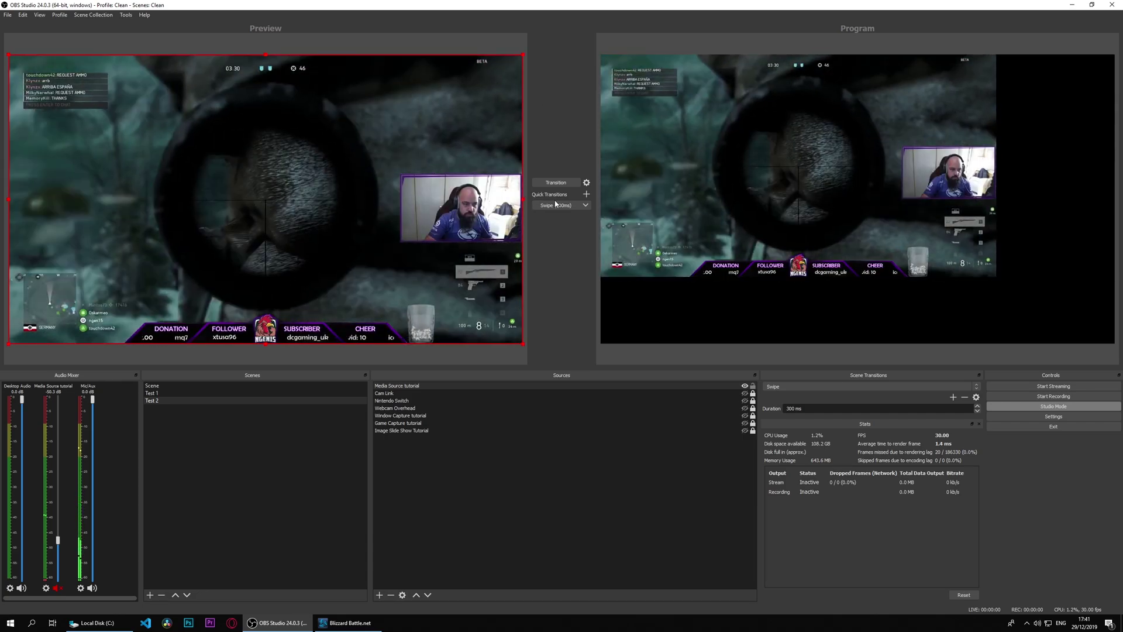
pyautogui.click(555, 182)
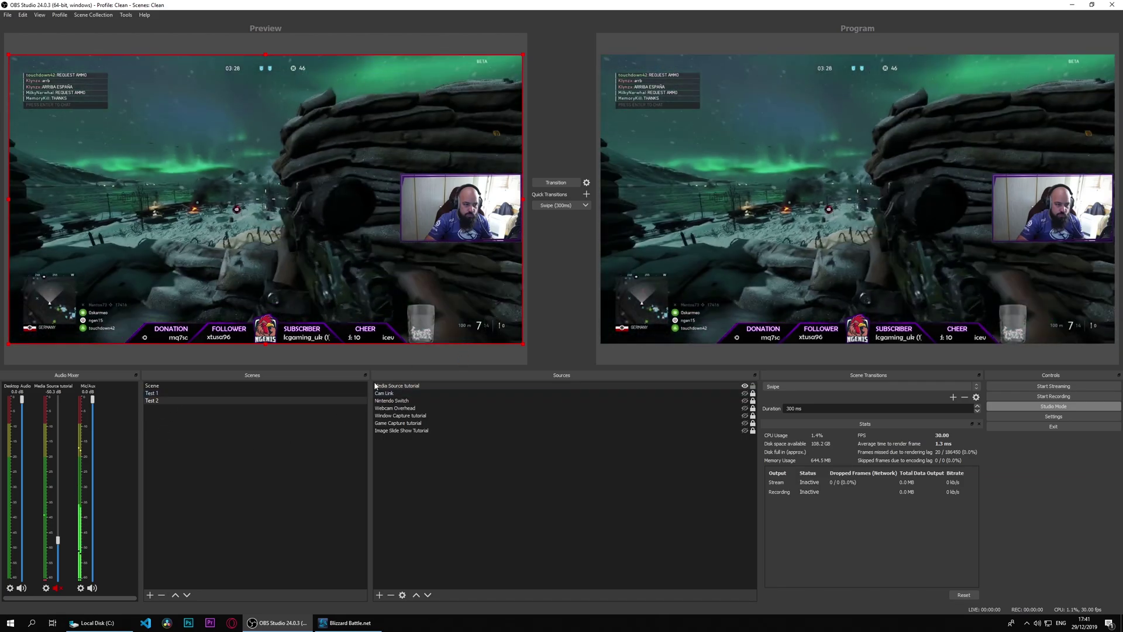
pyautogui.click(344, 393)
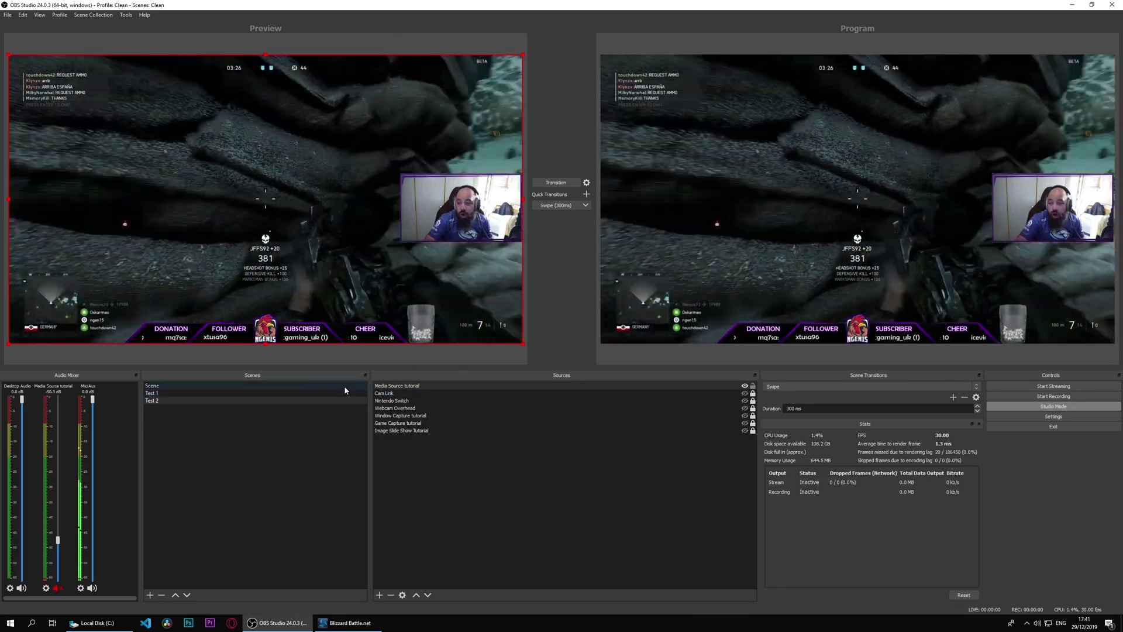
pyautogui.click(344, 385)
pyautogui.click(347, 402)
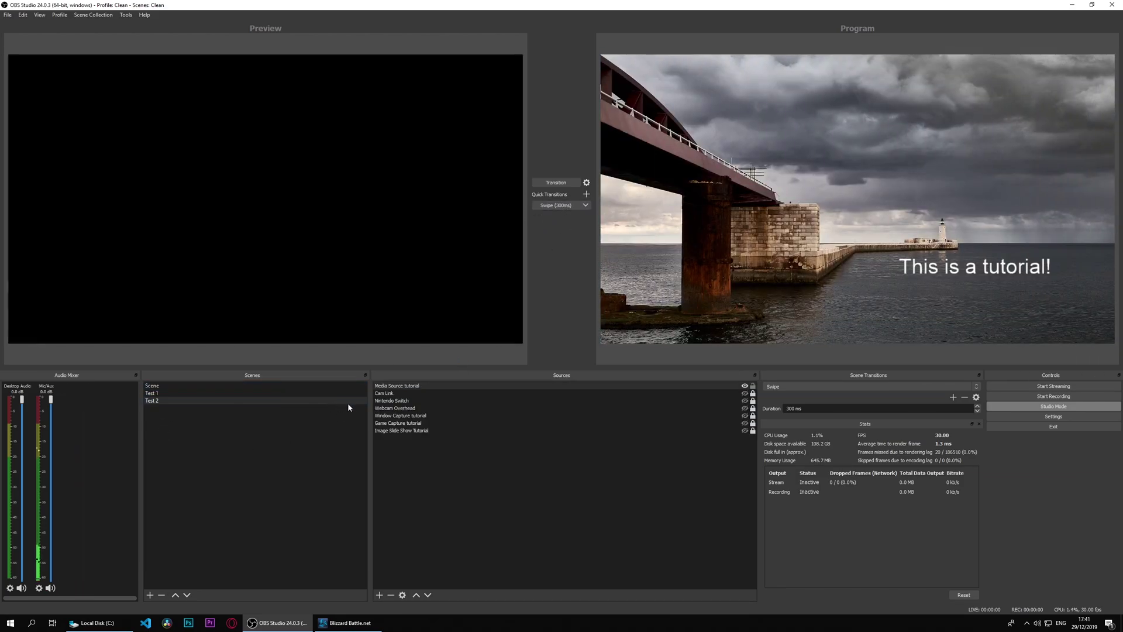
pyautogui.click(303, 386)
pyautogui.click(289, 402)
pyautogui.click(552, 208)
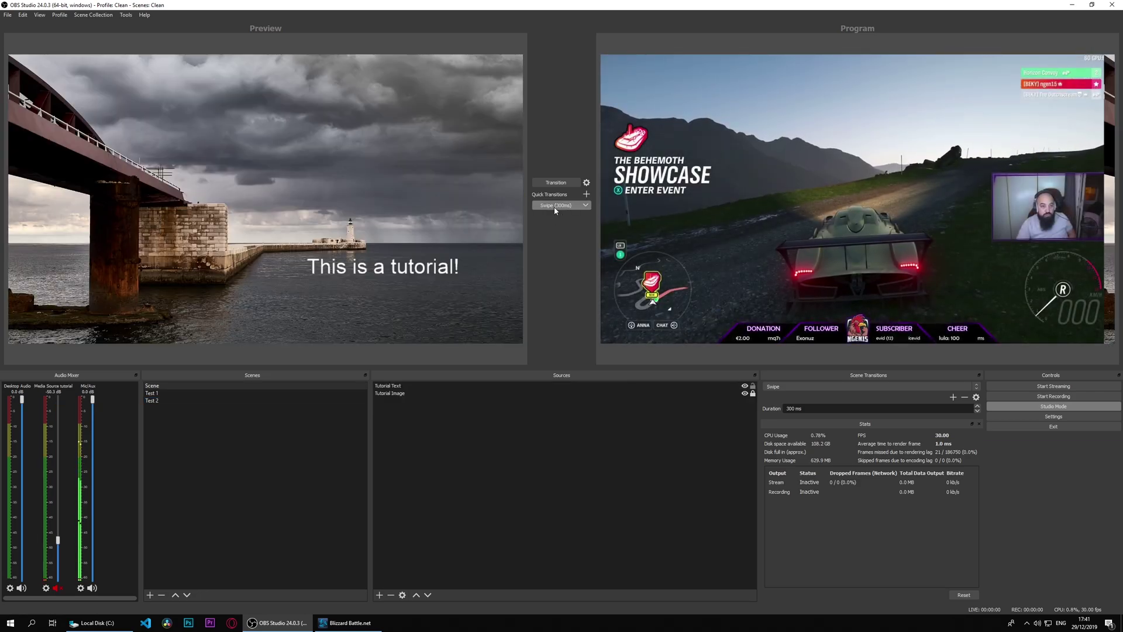
pyautogui.click(552, 208)
pyautogui.click(557, 205)
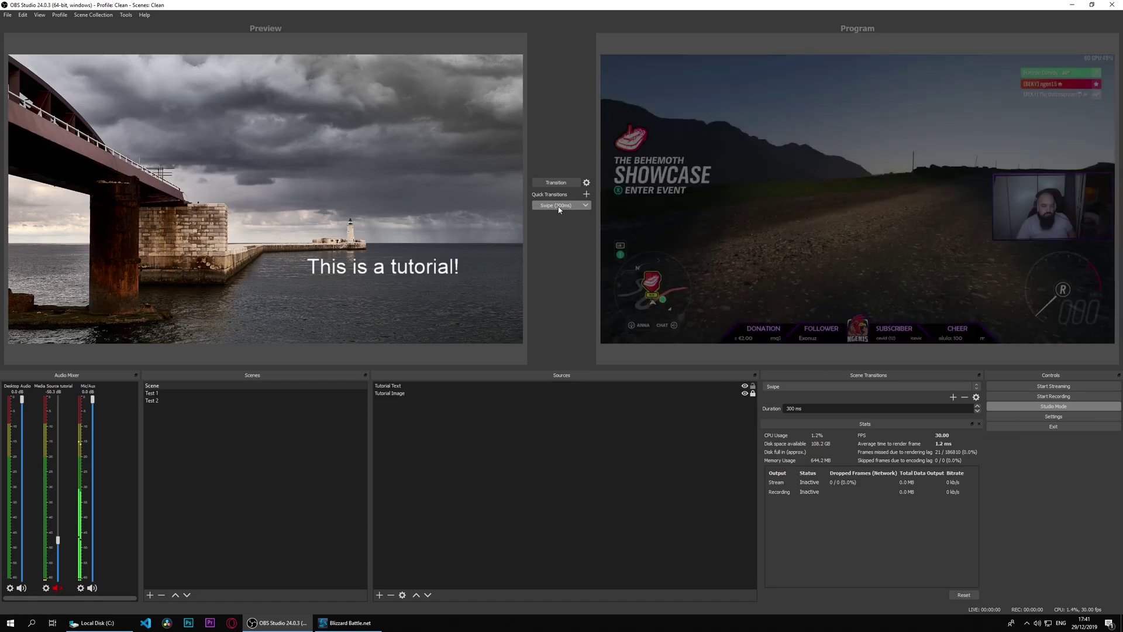
pyautogui.click(561, 206)
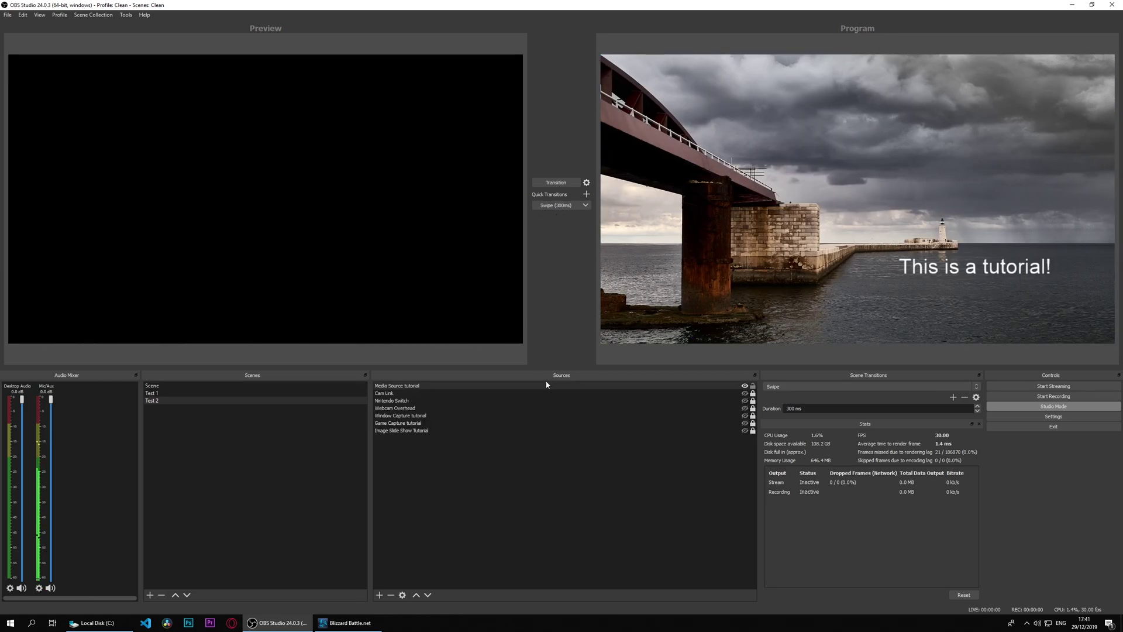